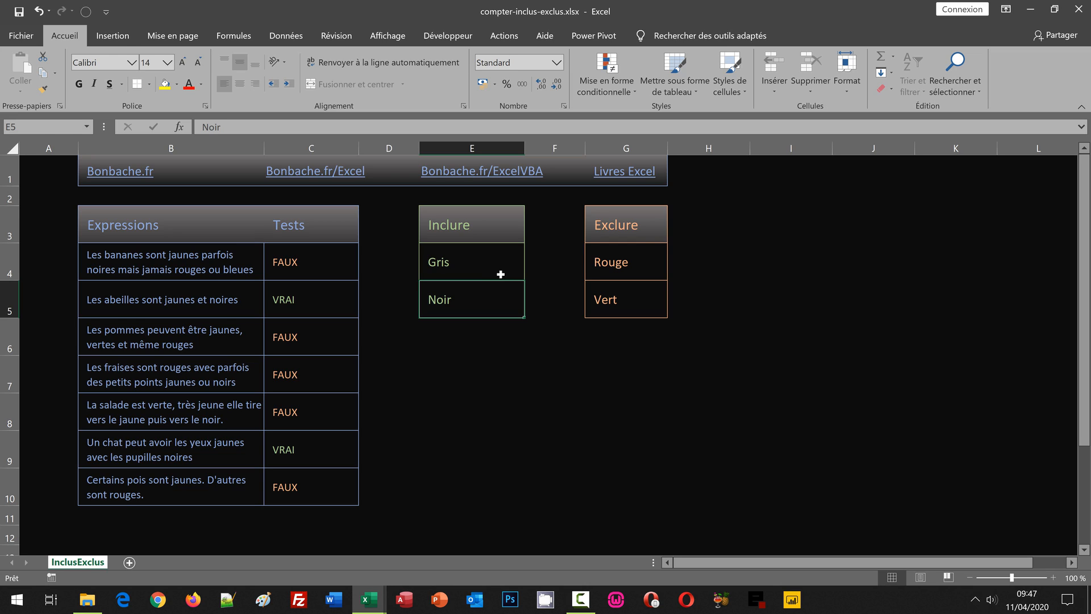
# Step: Undo the last change to the first Inclure keyword in E4
pyautogui.click(489, 253)
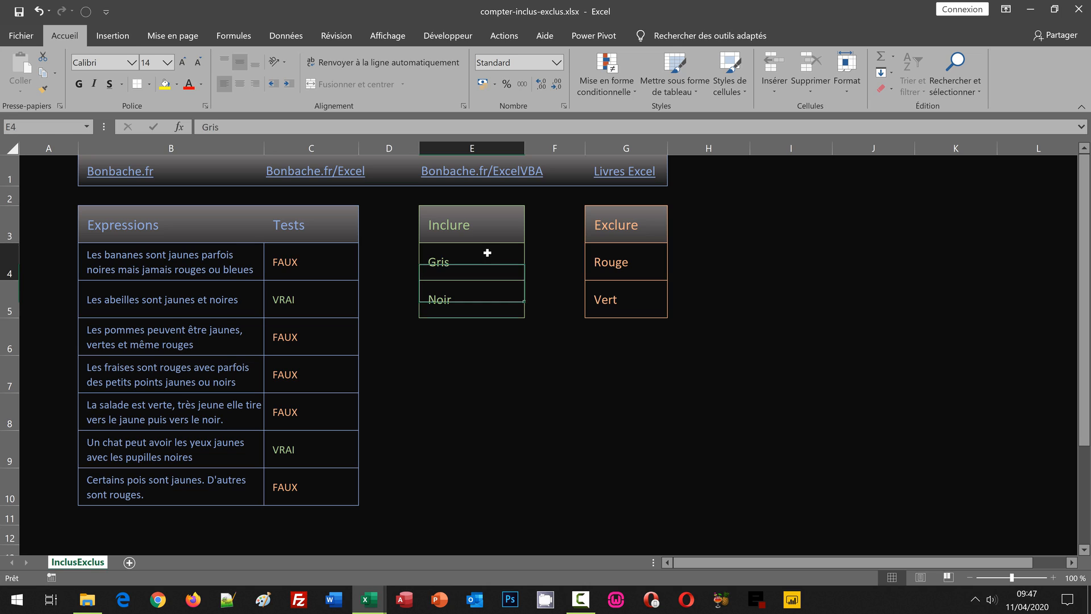
pyautogui.hotkey('ctrl', 'z')
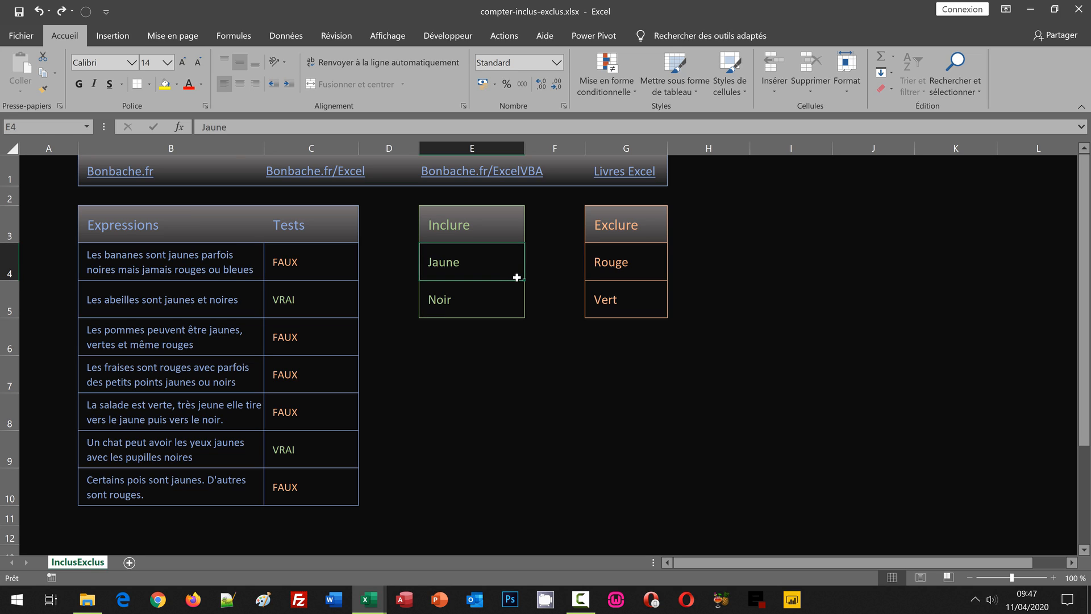
# Step: Replace the inclusion threshold in C4's array formula with LIGNES($E$4:$E$5)-1 and copy the formula down to C10
pyautogui.click(282, 265)
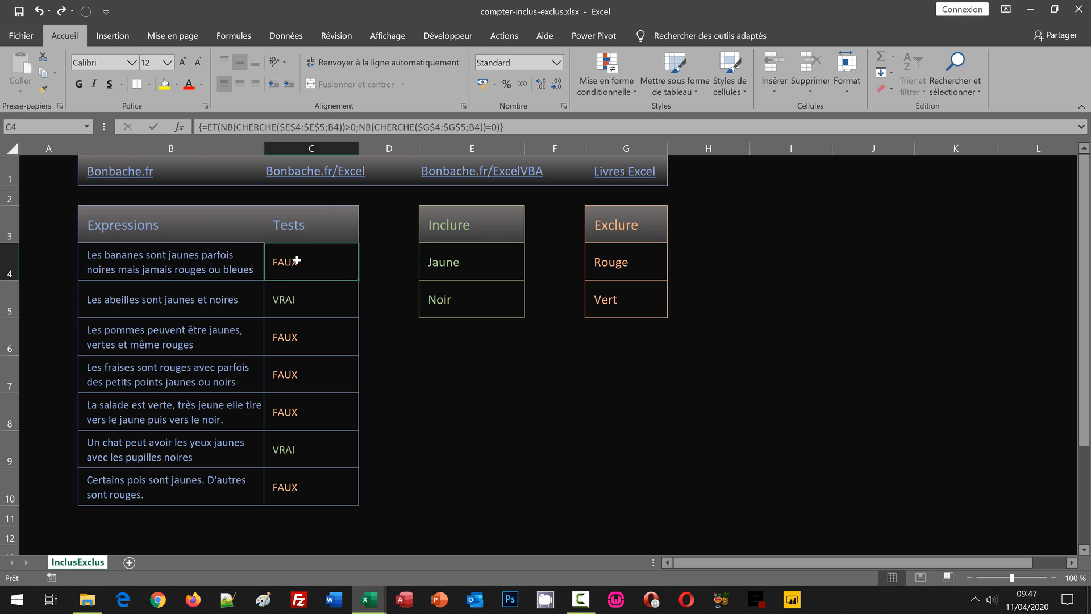
pyautogui.click(357, 127)
pyautogui.press('BackSpace')
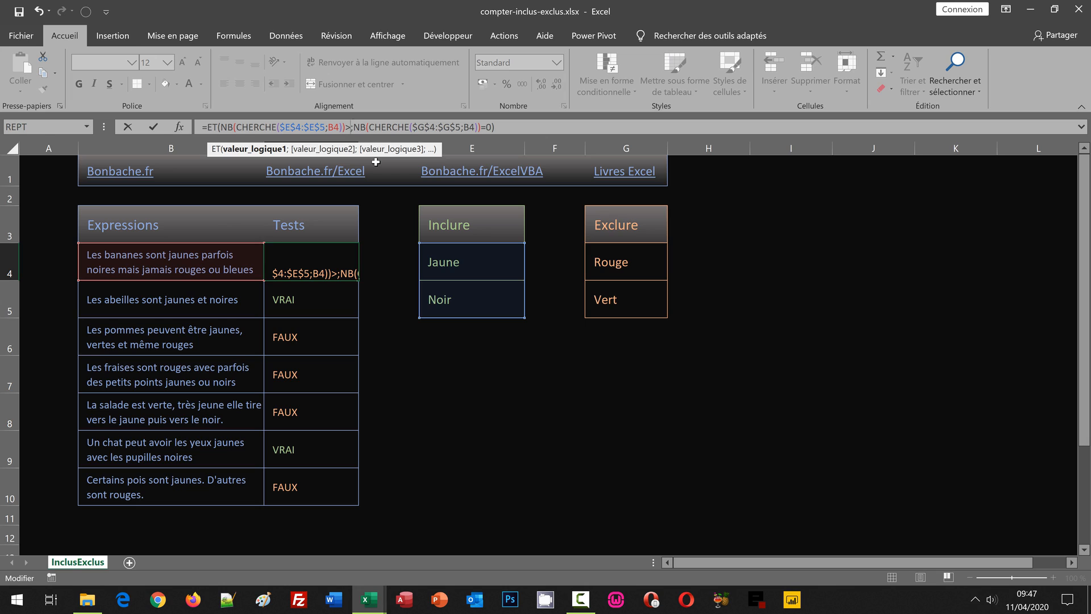
pyautogui.write('Lignes')
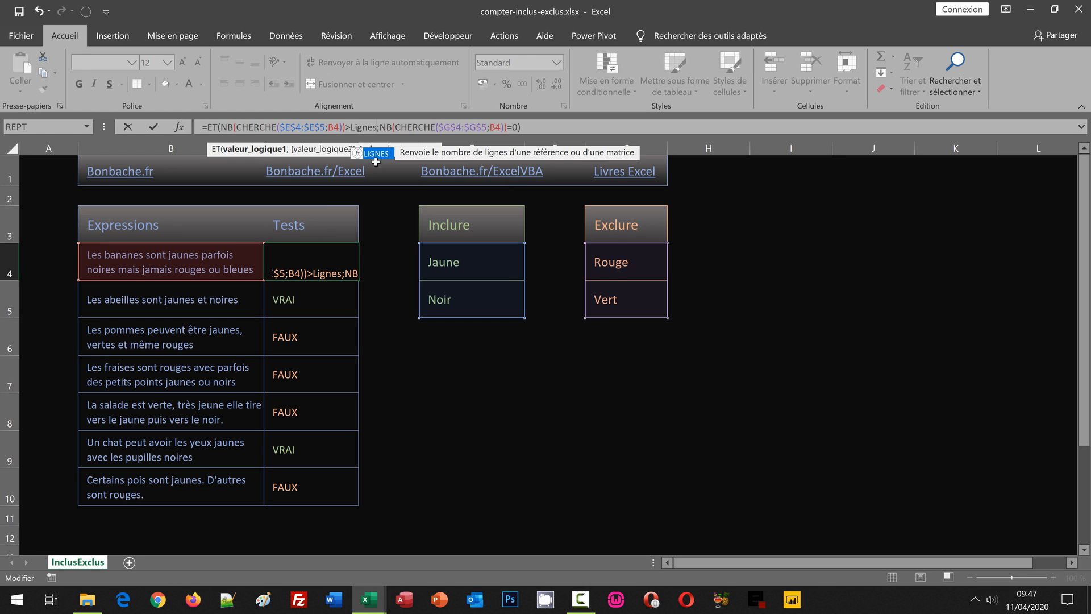
pyautogui.write('(')
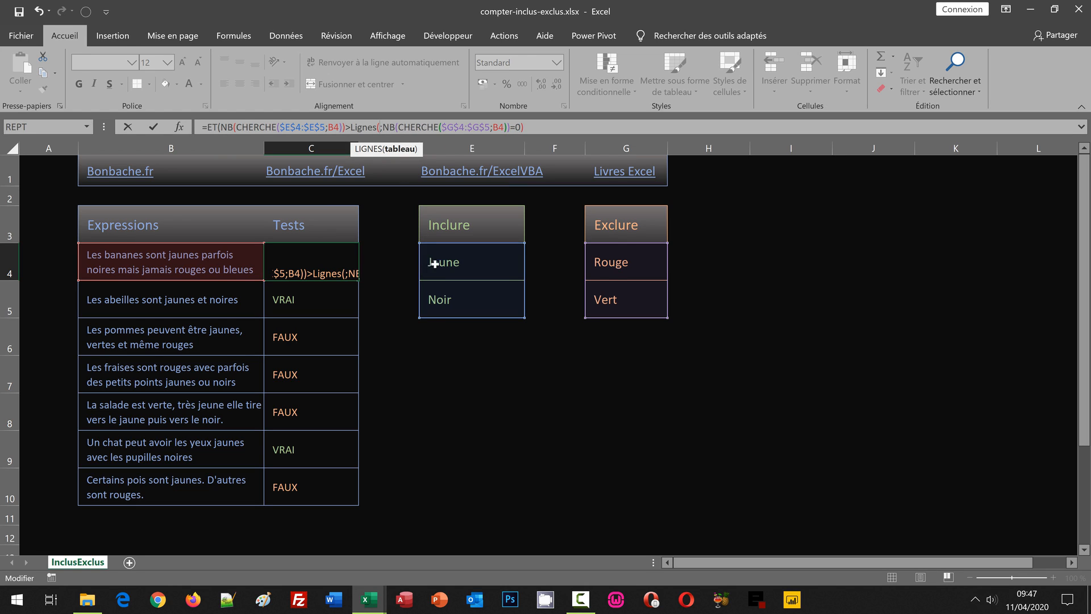
pyautogui.moveTo(443, 265); pyautogui.dragTo(455, 302)
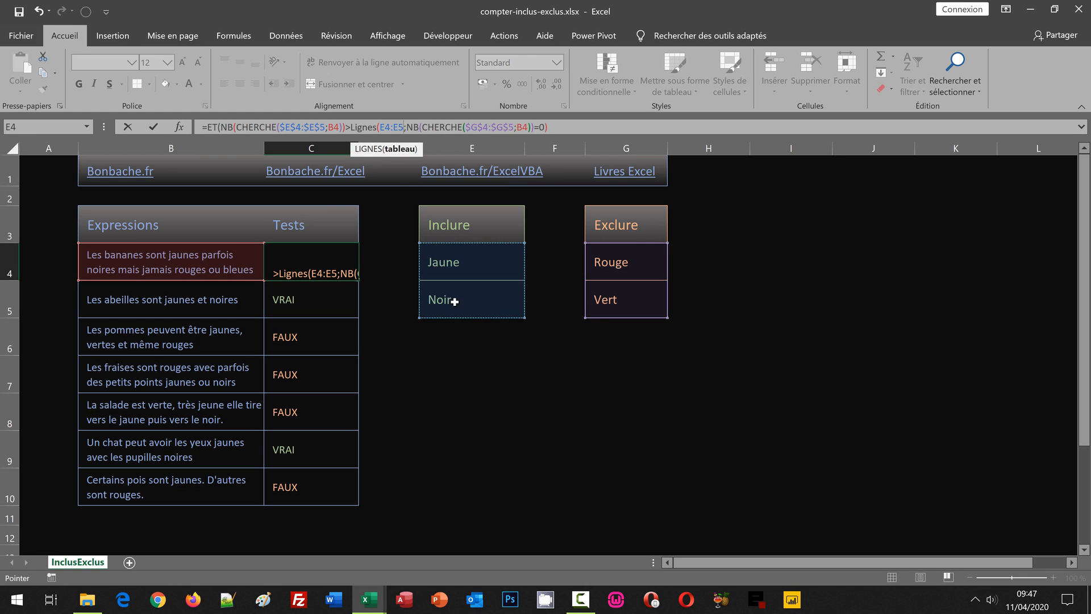
pyautogui.press('F4')
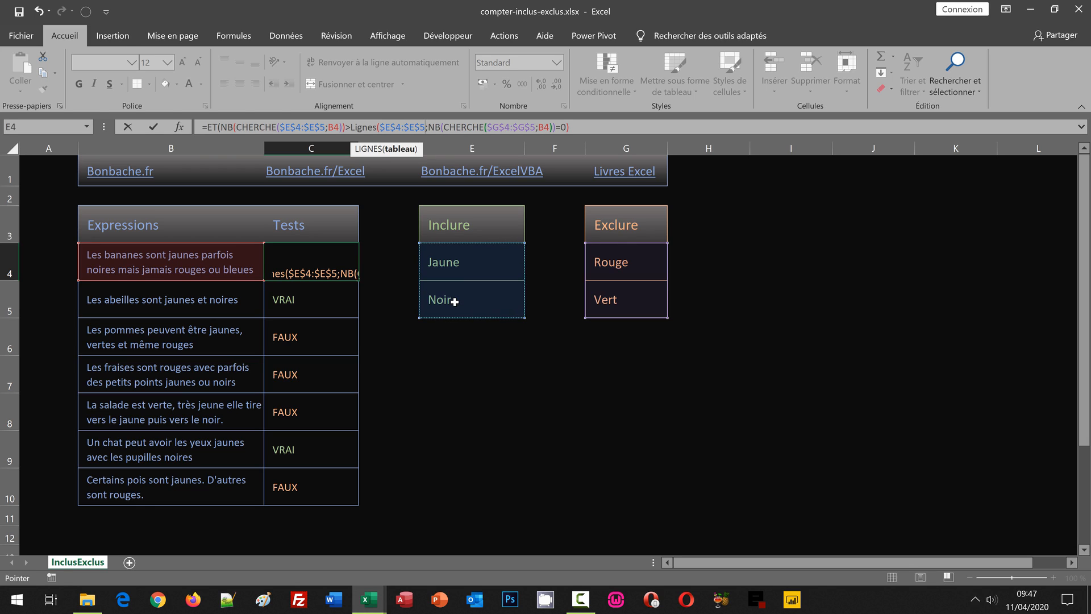
pyautogui.write(')-')
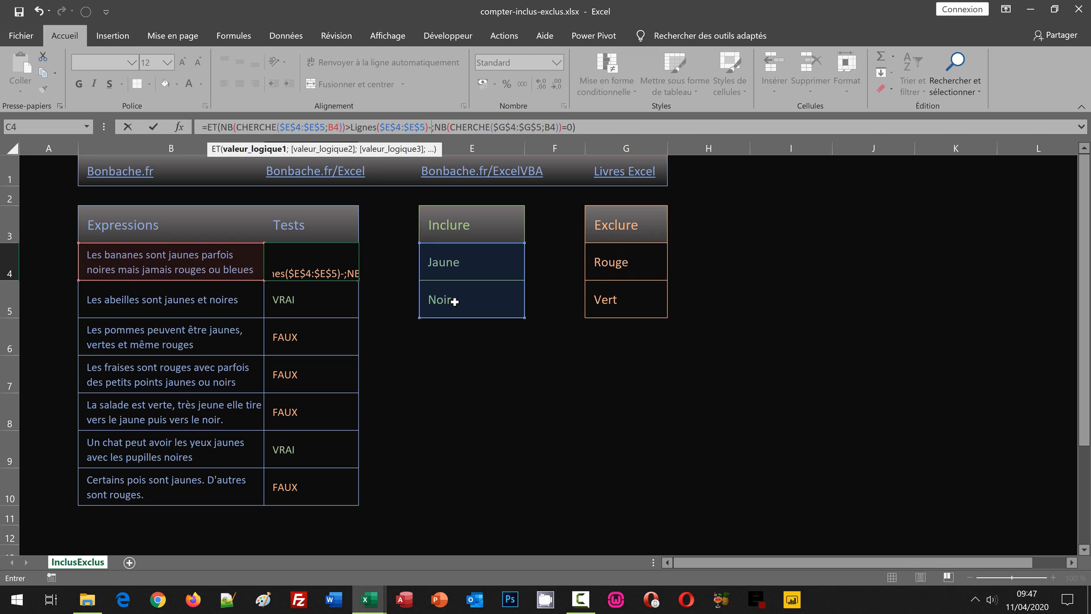
pyautogui.write('1')
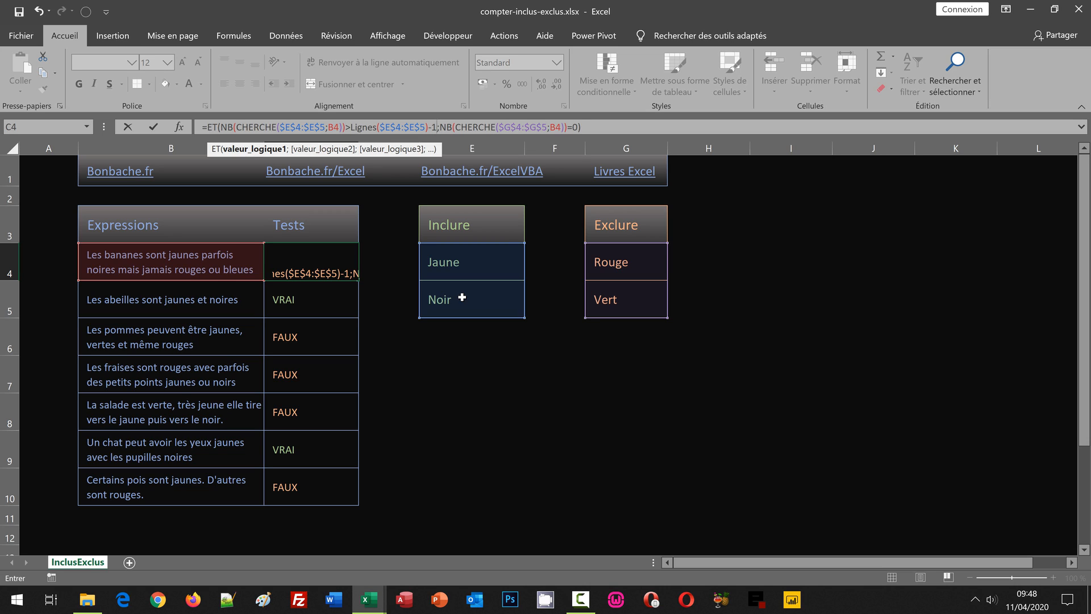
pyautogui.hotkey('ctrl', 'shift', 'Return')
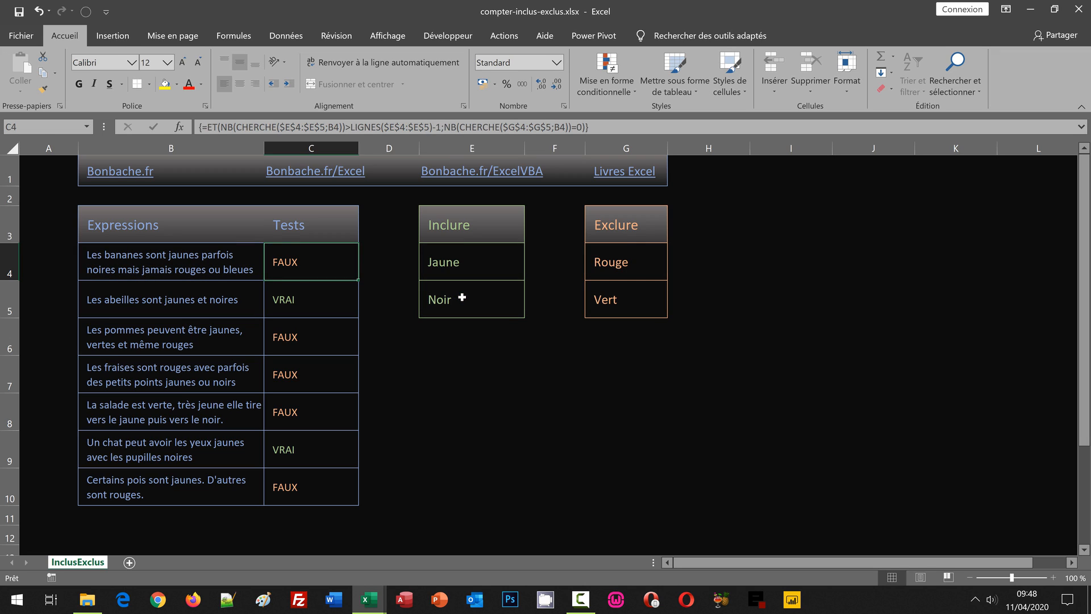
pyautogui.doubleClick(356, 280)
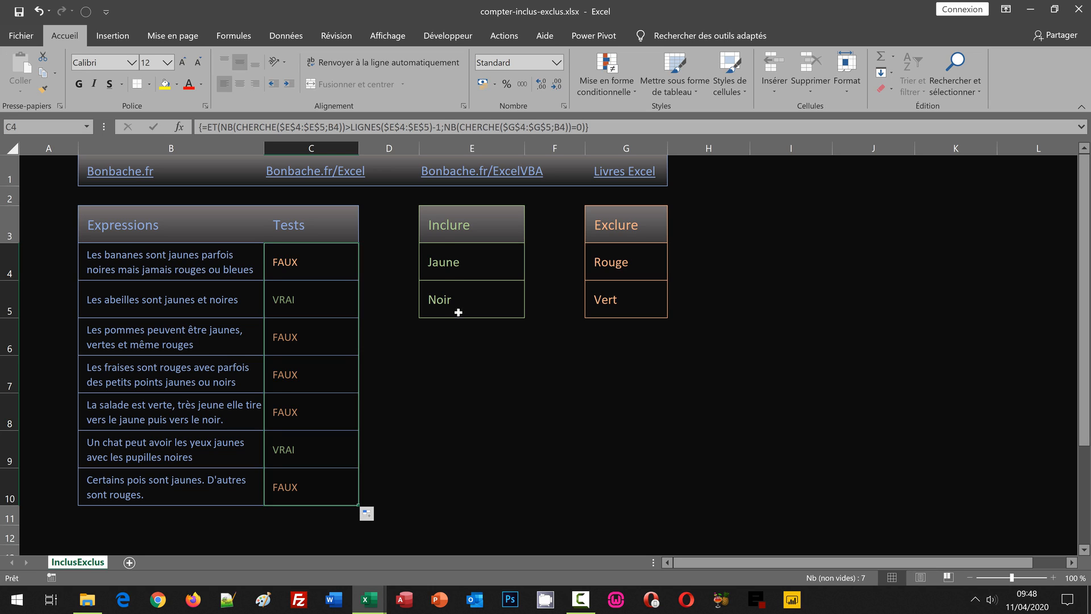
# Step: Test the formula with Gris as the first Inclure keyword in E4, and undo that entry
pyautogui.click(452, 266)
pyautogui.write('Gris')
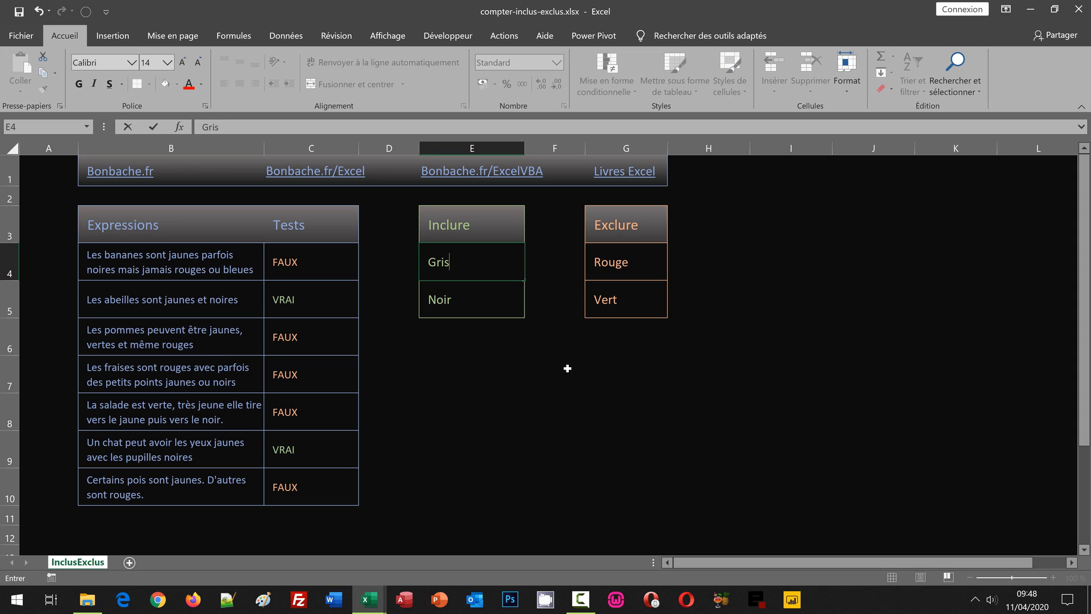
pyautogui.press('Return')
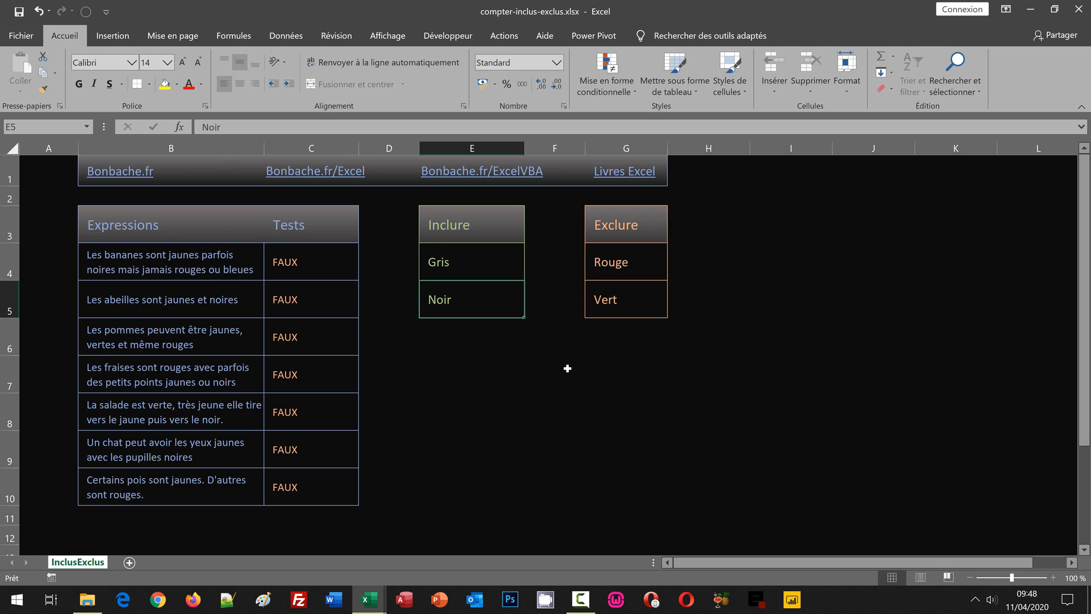
pyautogui.hotkey('ctrl', 'z')
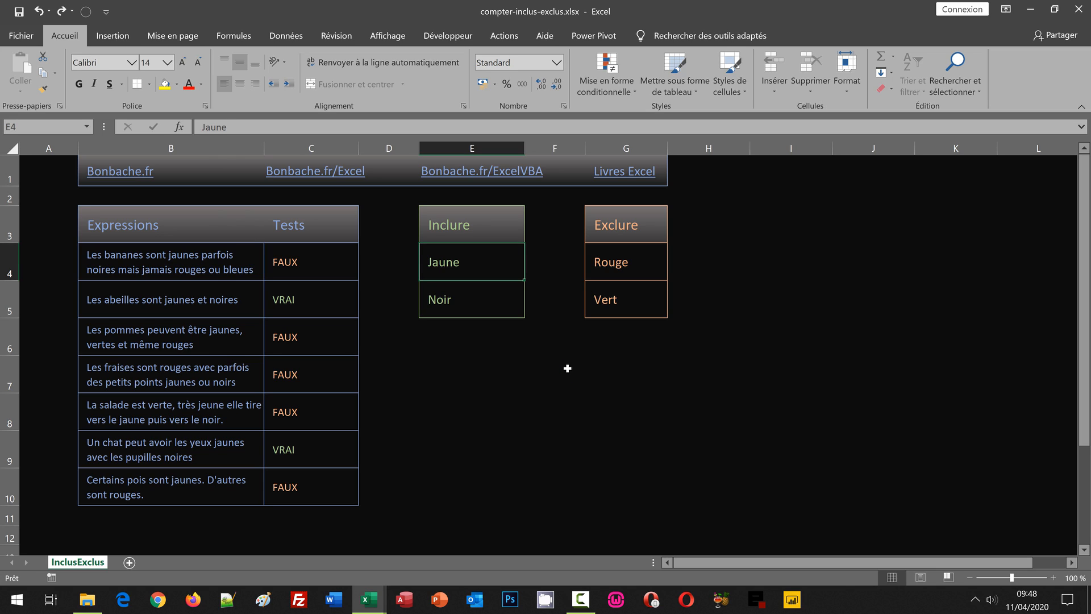
# Step: Test the formula with Abeille as the first Inclure keyword in E4
pyautogui.write('Abeille')
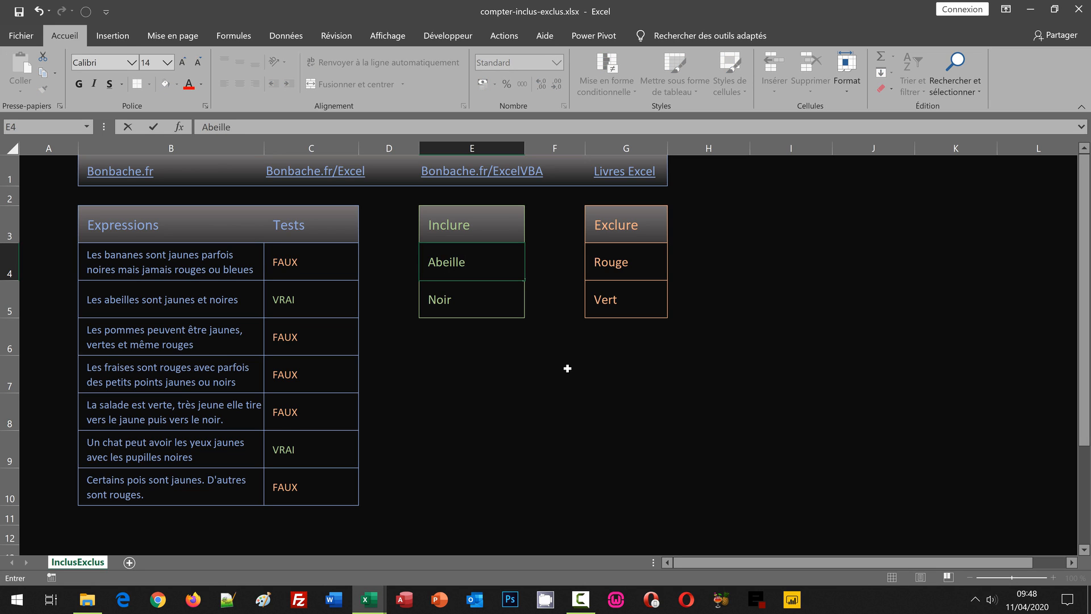
pyautogui.press('Return')
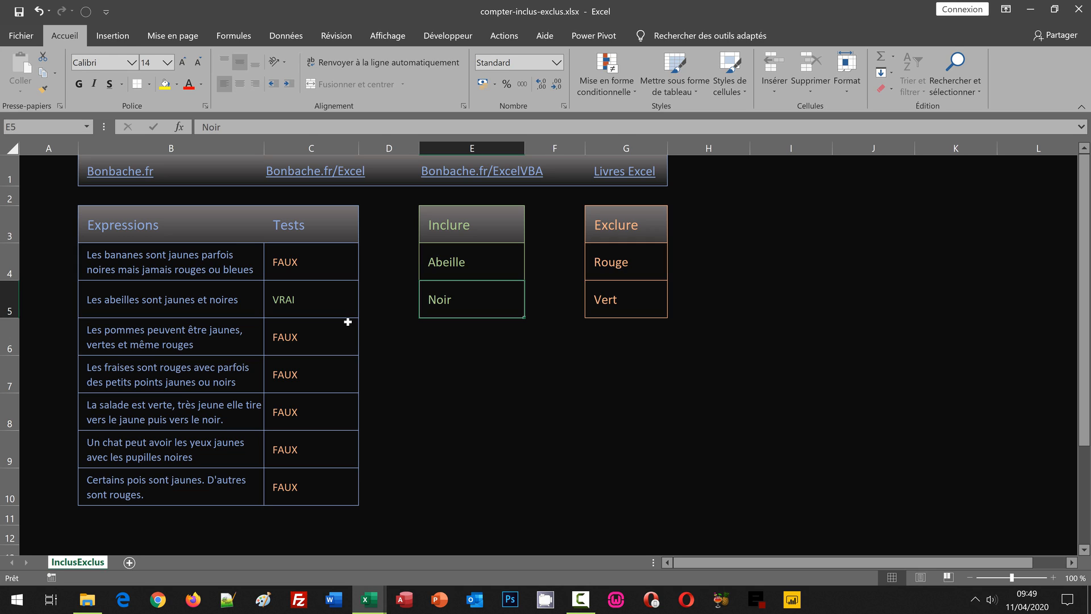
# Step: Examine the conditional formatting rules applied to the Tests column, starting from C4, and close the rules manager
pyautogui.click(293, 259)
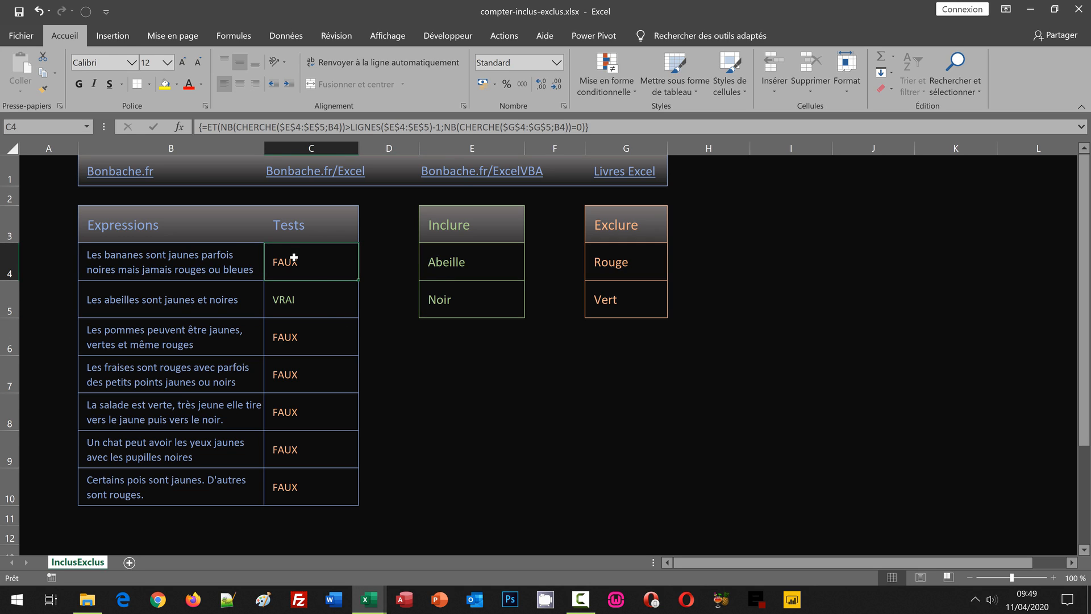
pyautogui.click(607, 90)
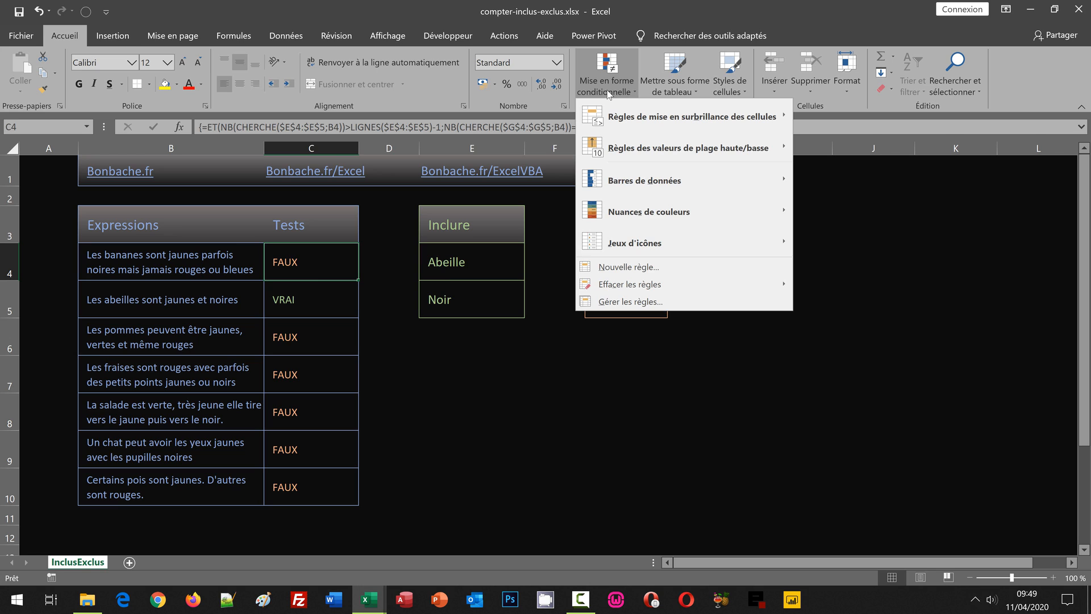
pyautogui.click(617, 307)
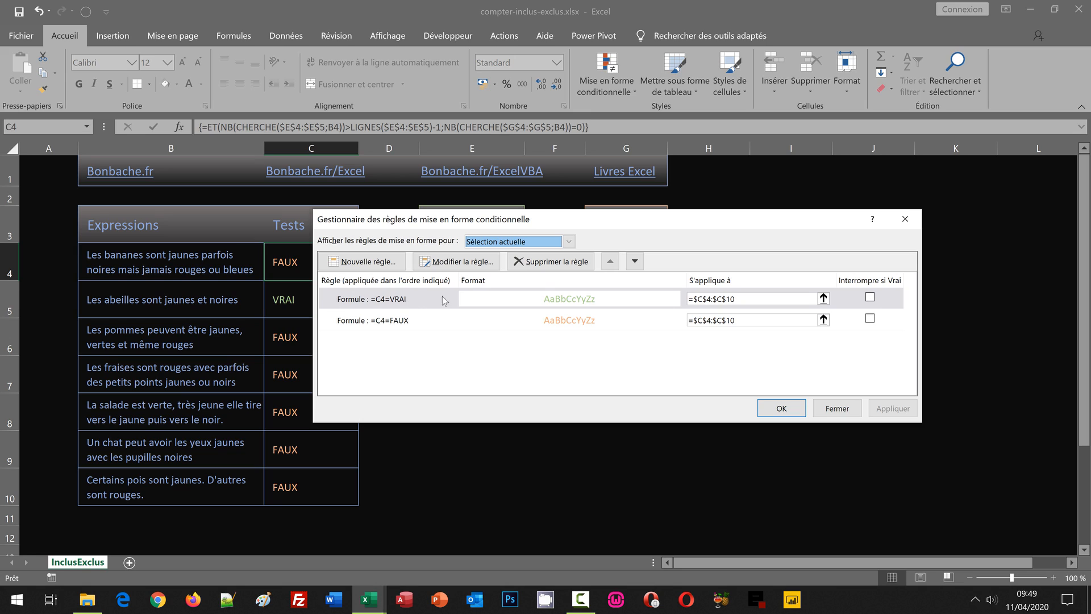
pyautogui.click(916, 219)
# Step: Set the first Exclure keyword in G4 to Gris and the first Inclure keyword in E4 to Jaune
pyautogui.click(637, 265)
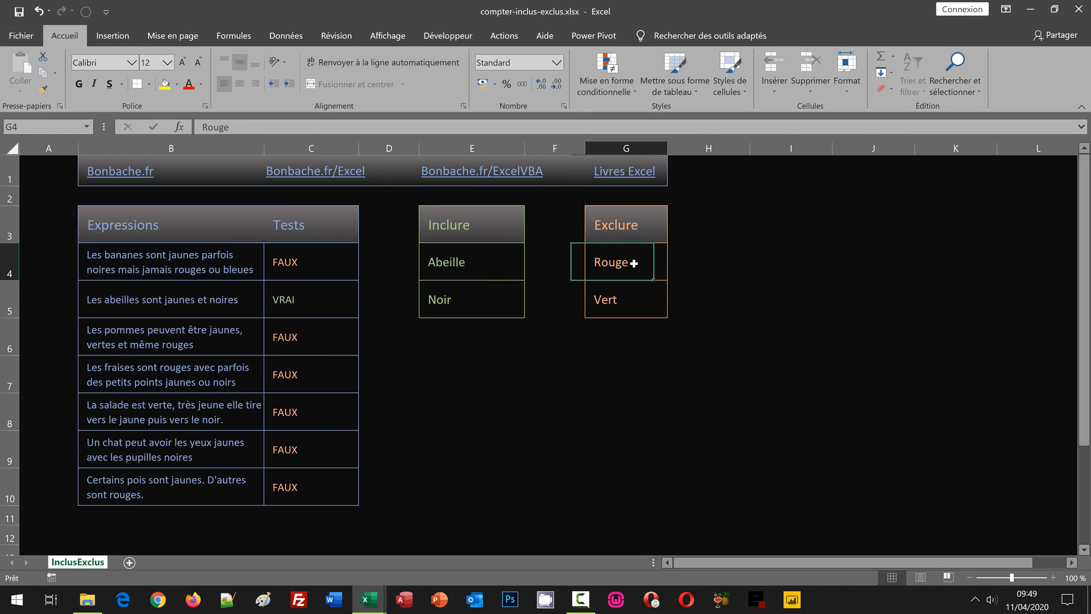
pyautogui.write('Gris')
pyautogui.press('Return')
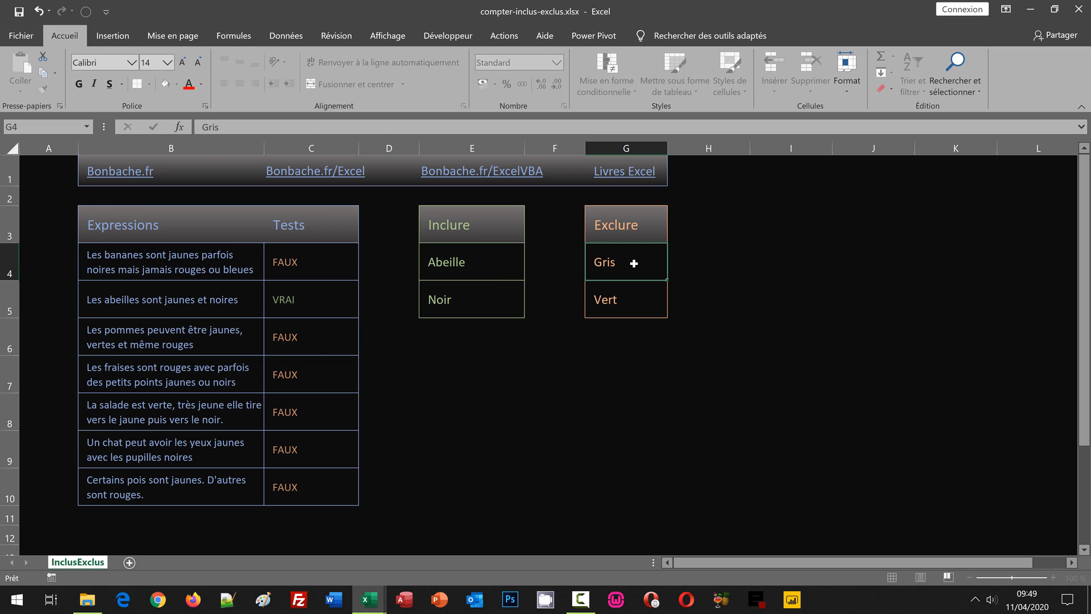
pyautogui.click(515, 257)
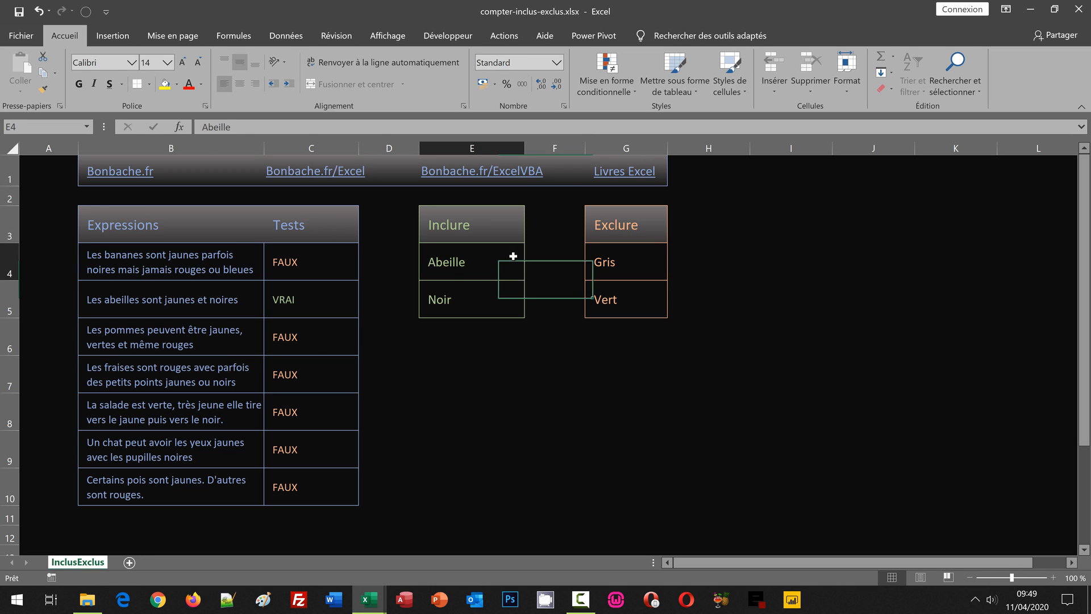
pyautogui.write('Jaune')
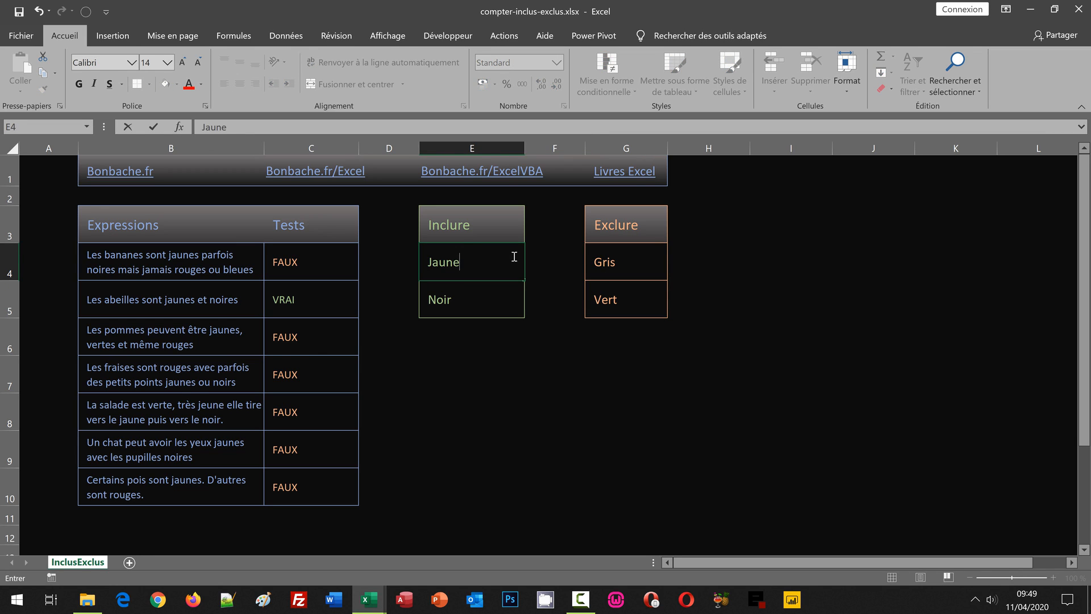
pyautogui.press('Return')
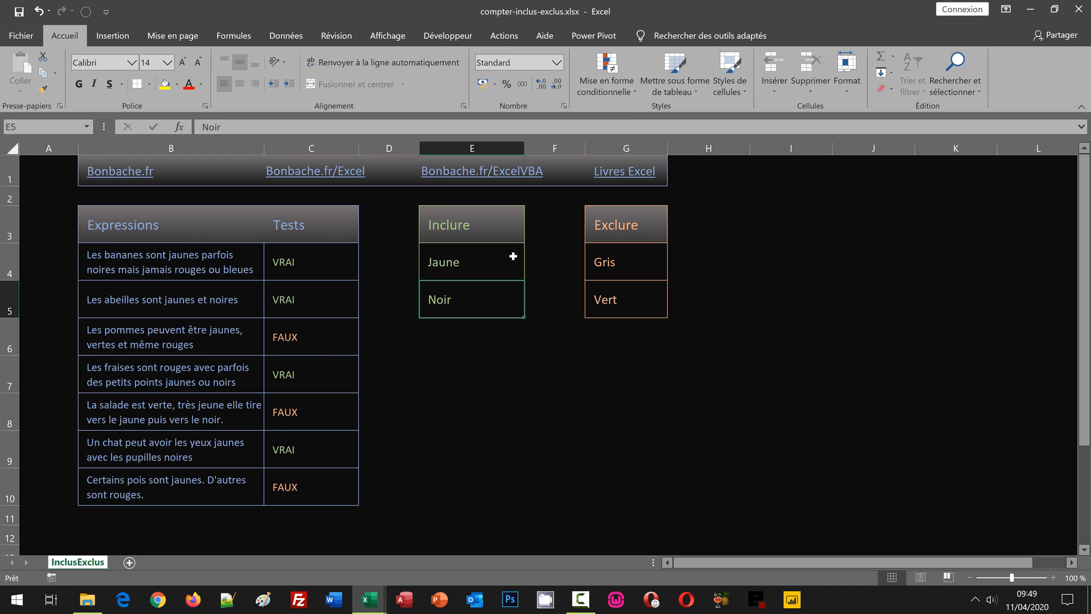
pyautogui.click(492, 389)
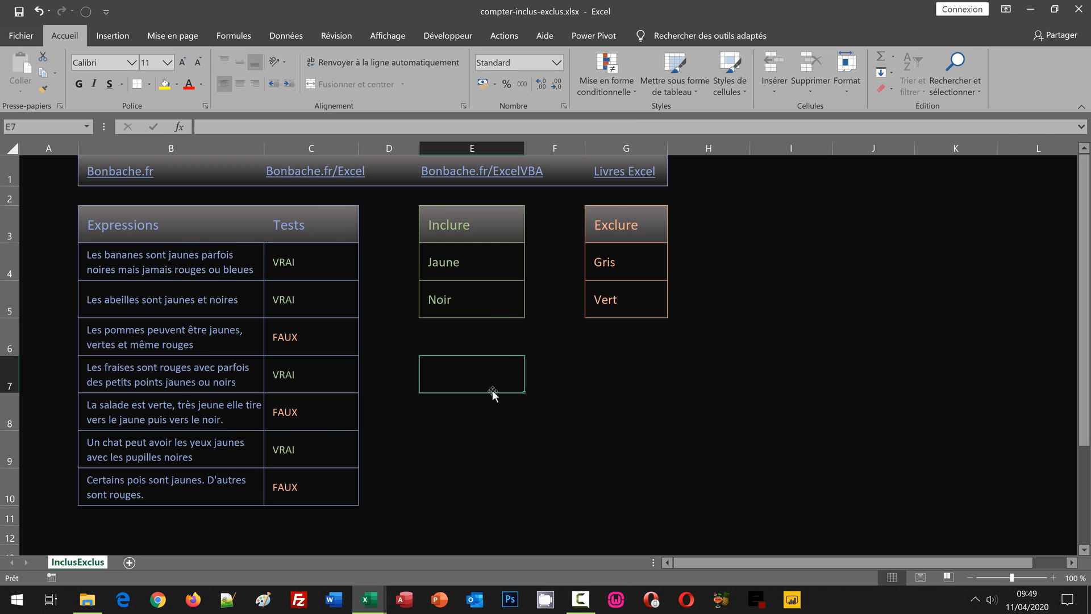